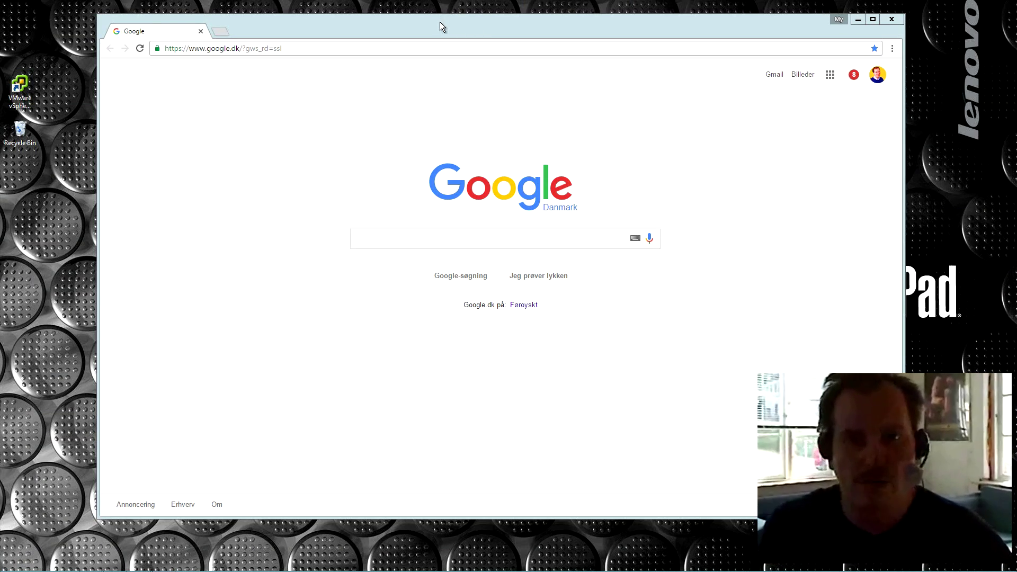
Step: Nudge the browser window into place and select its whole web address
left_click_drag(440, 24, 434, 25)
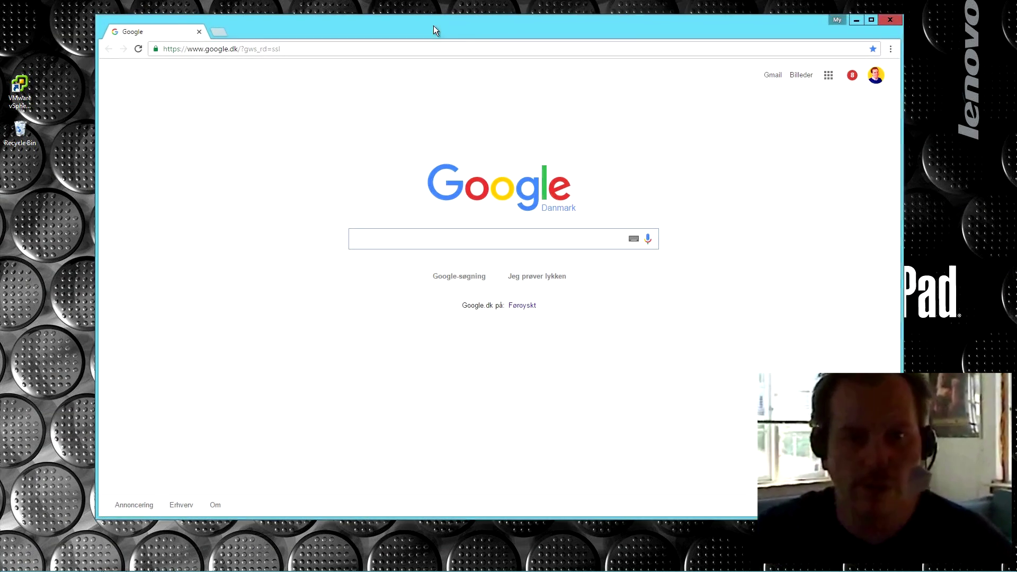
double_click(555, 209)
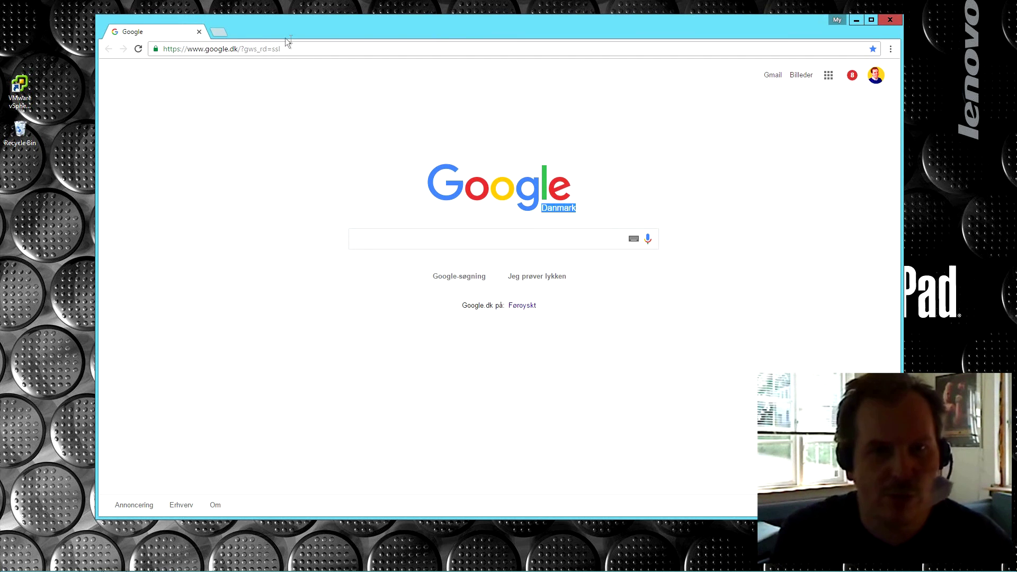
left_click(309, 49)
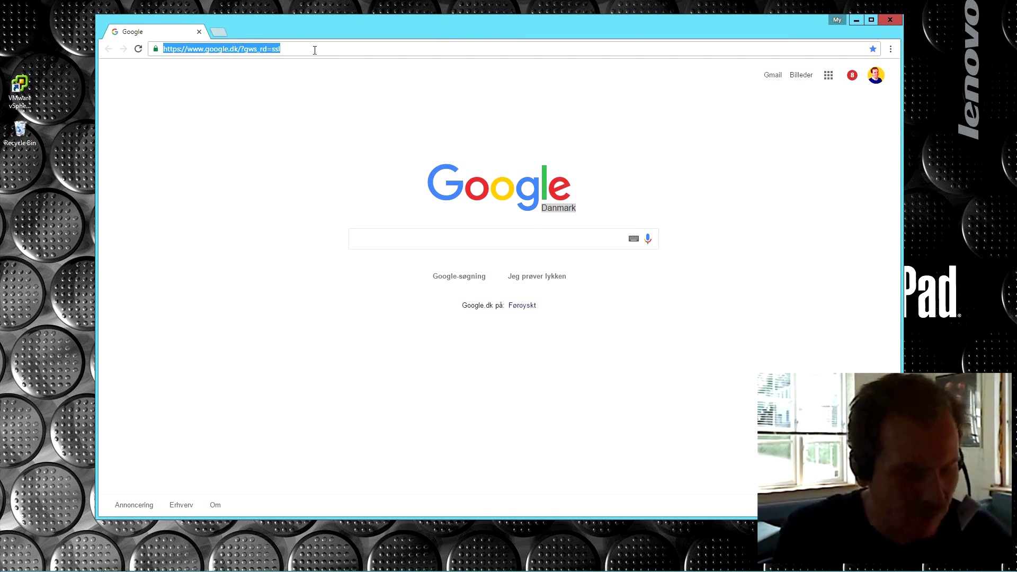
Step: Check the switch's DHCP lease at 192.168.1.13 in the server console, then minimize it
left_click(140, 566)
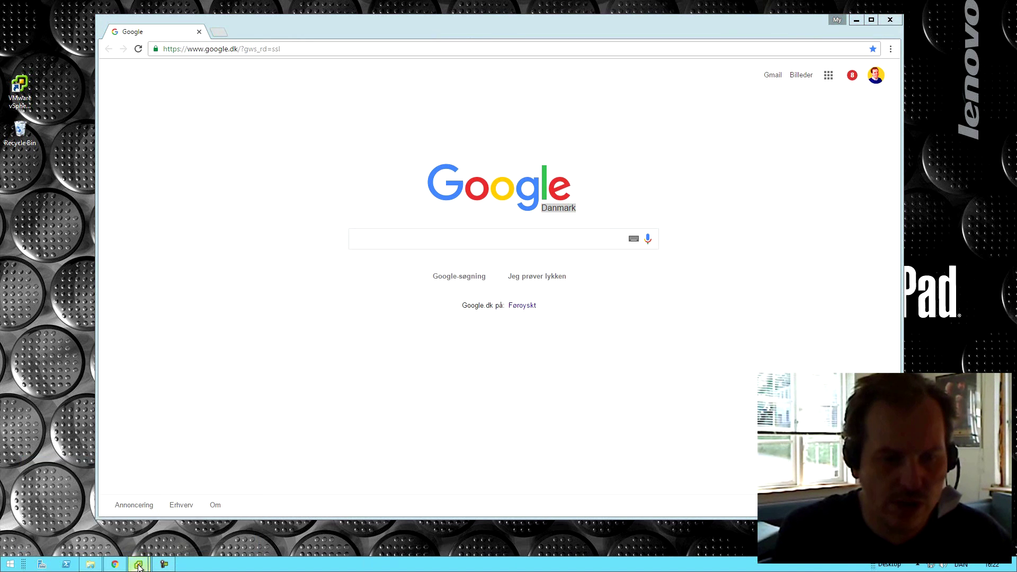
left_click(231, 483)
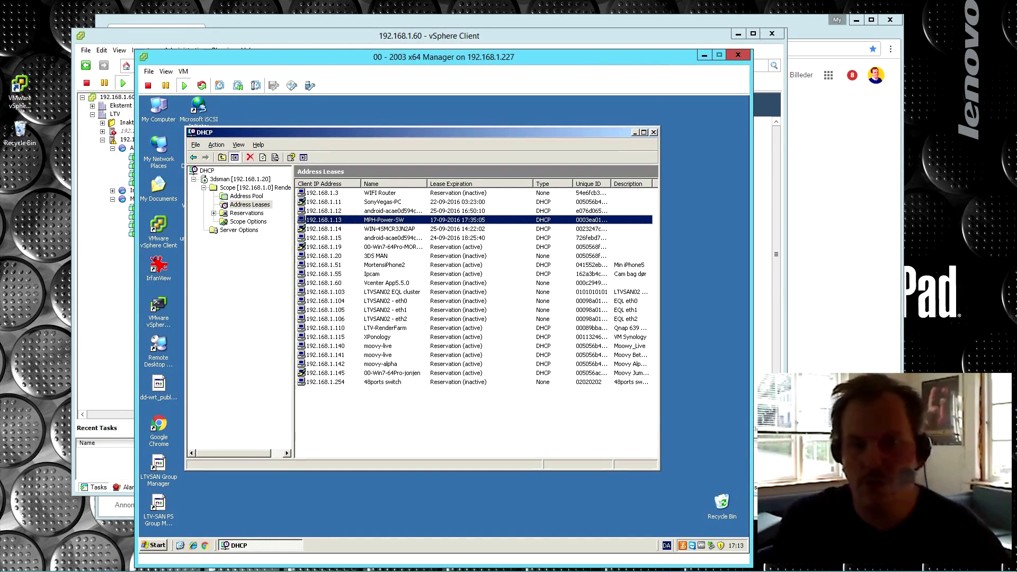
left_click(704, 55)
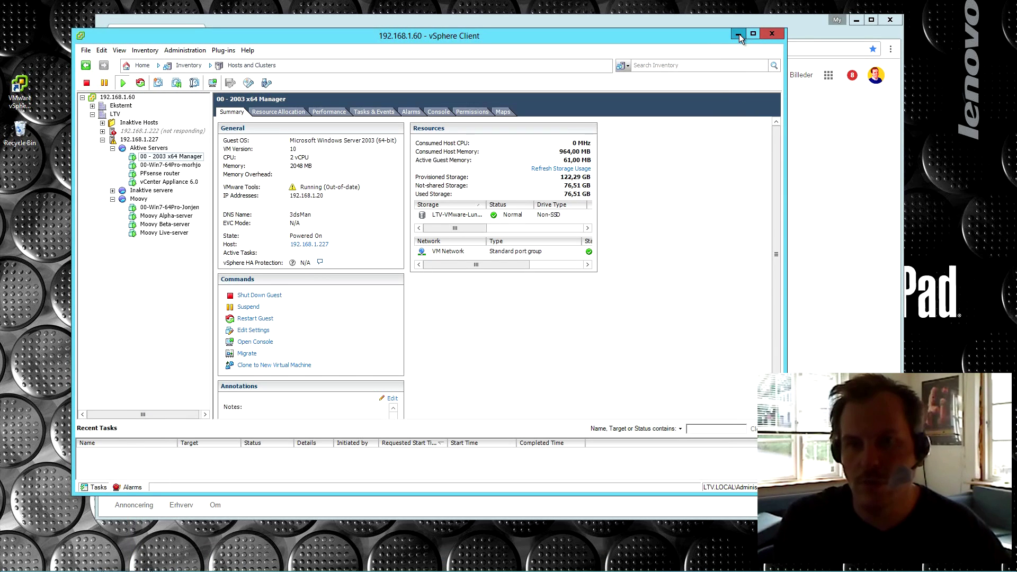
Step: Open 192.168.1.13 in Chrome and log in to the switch with the administrator credentials
left_click(739, 34)
type("192.168.1.120:5")
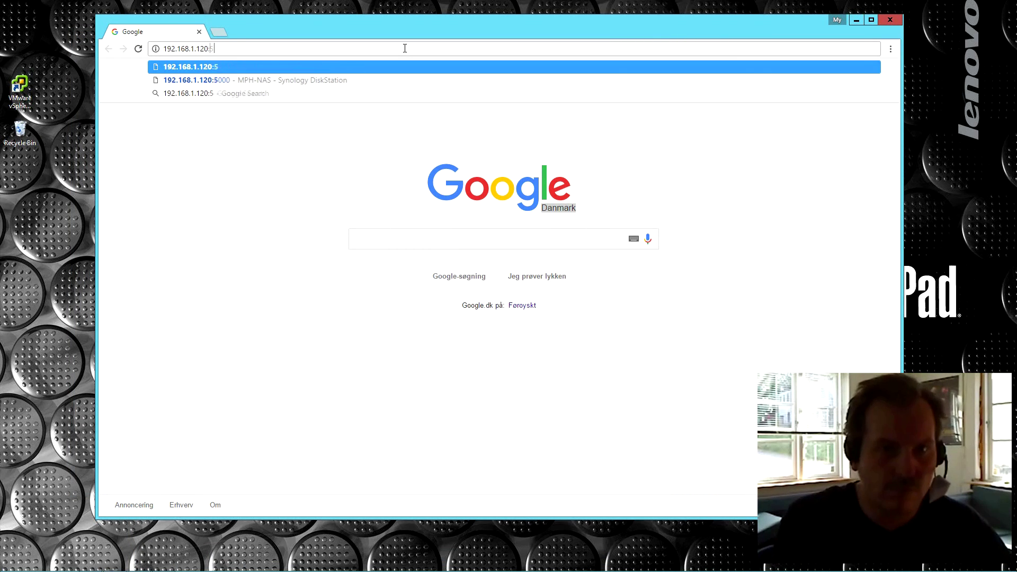
key("BackSpace")
key("BackSpace")
key("BackSpace")
key("BackSpace")
type("3")
key("Return")
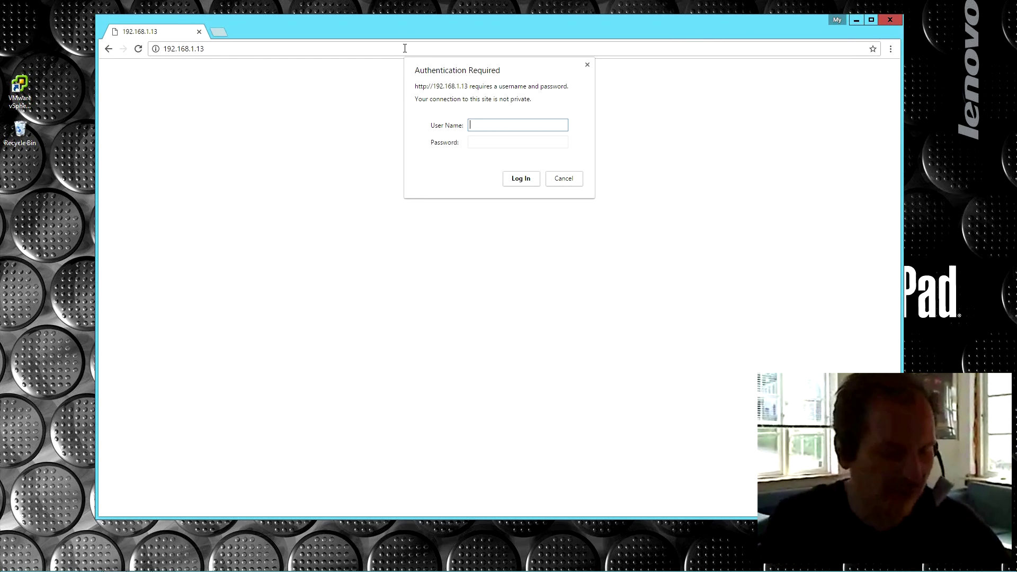
type("admin")
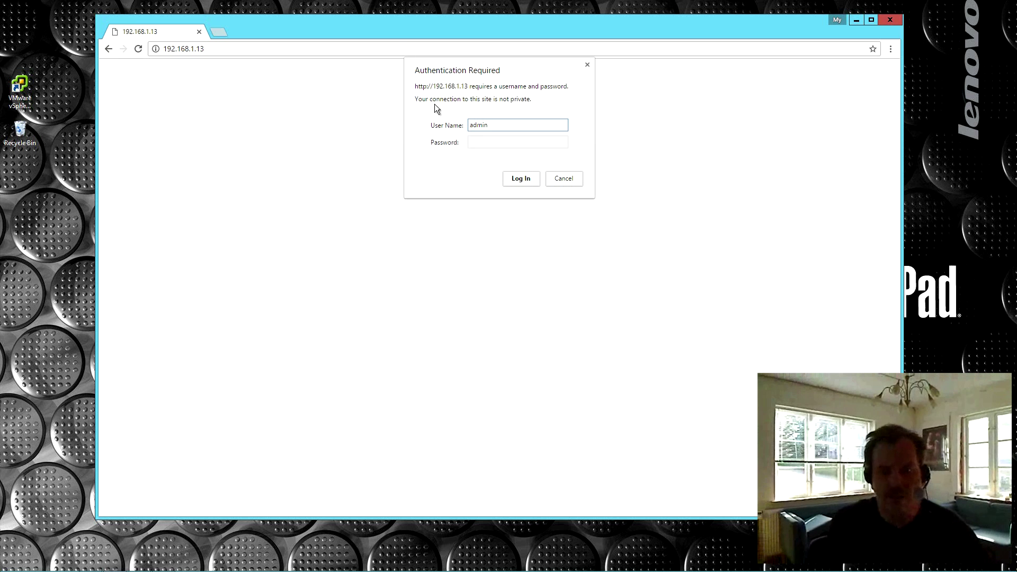
left_click(523, 177)
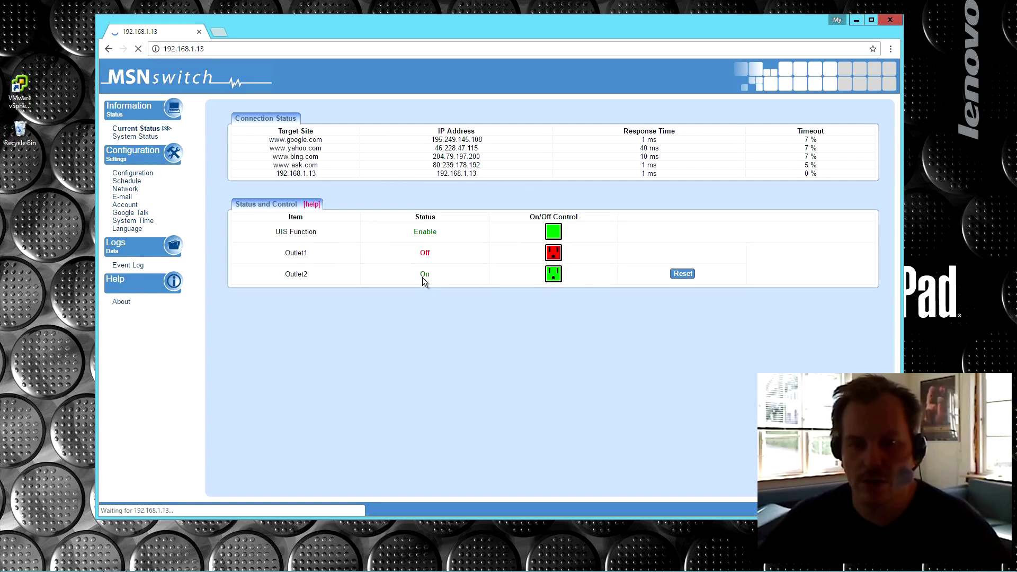
Step: Switch Outlet1 on and Outlet2 off, confirming each change
left_click(553, 274)
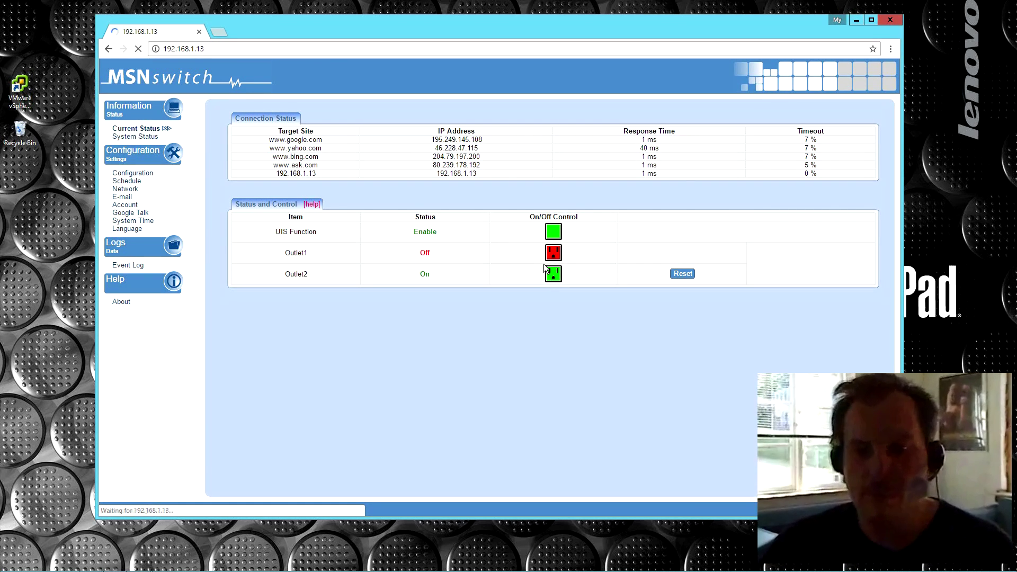
left_click(552, 254)
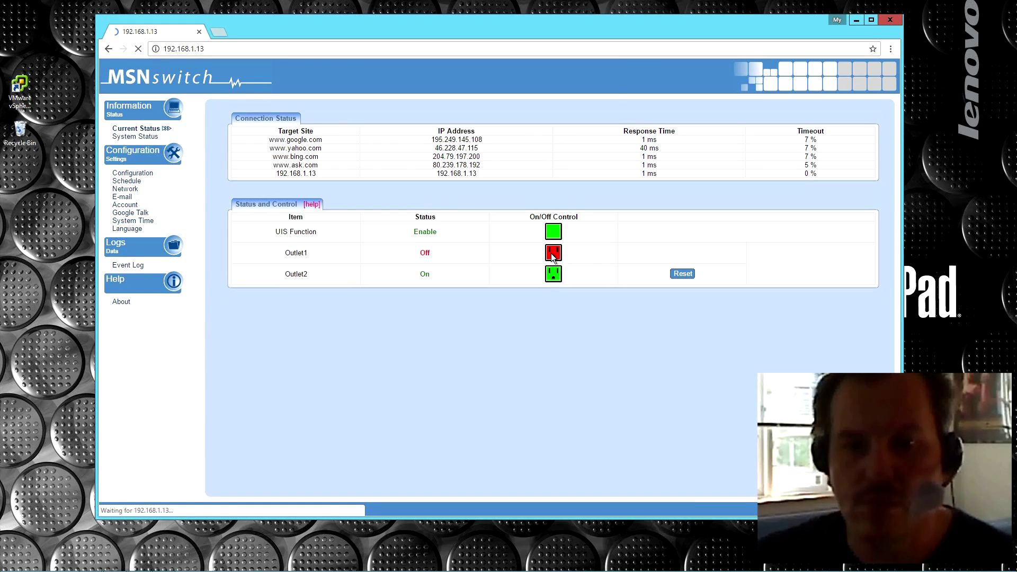
left_click(551, 110)
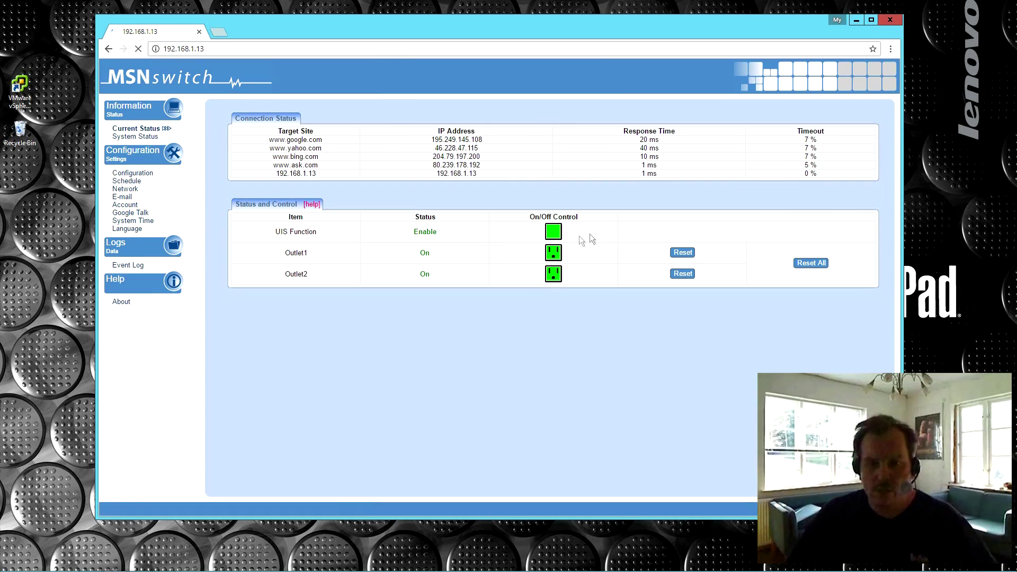
left_click(552, 279)
left_click(540, 125)
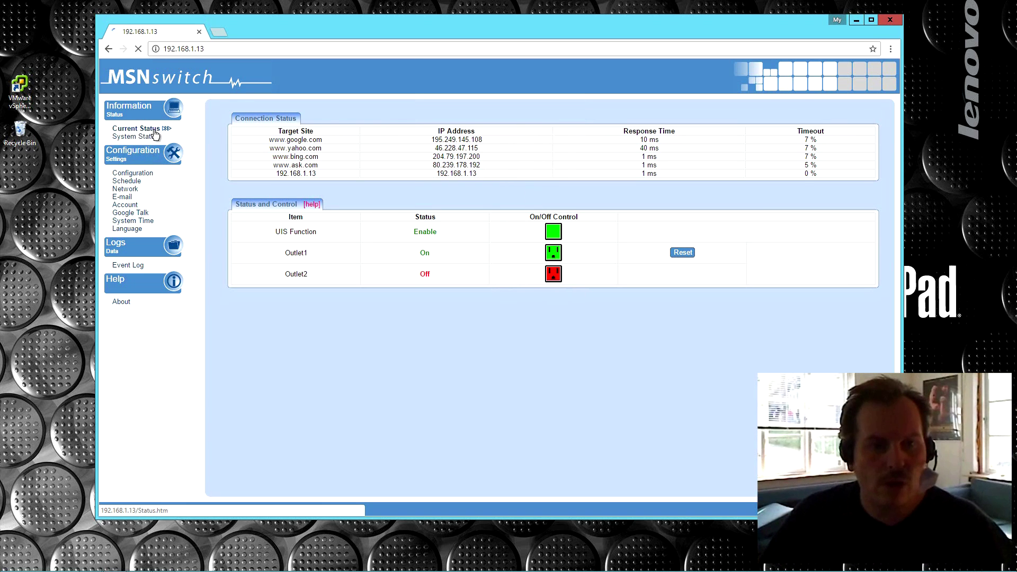
Step: Show System Status with MS520 hardware, firmware 2.40.MNS.3909 and hostname MPH-Power-SW
left_click(127, 138)
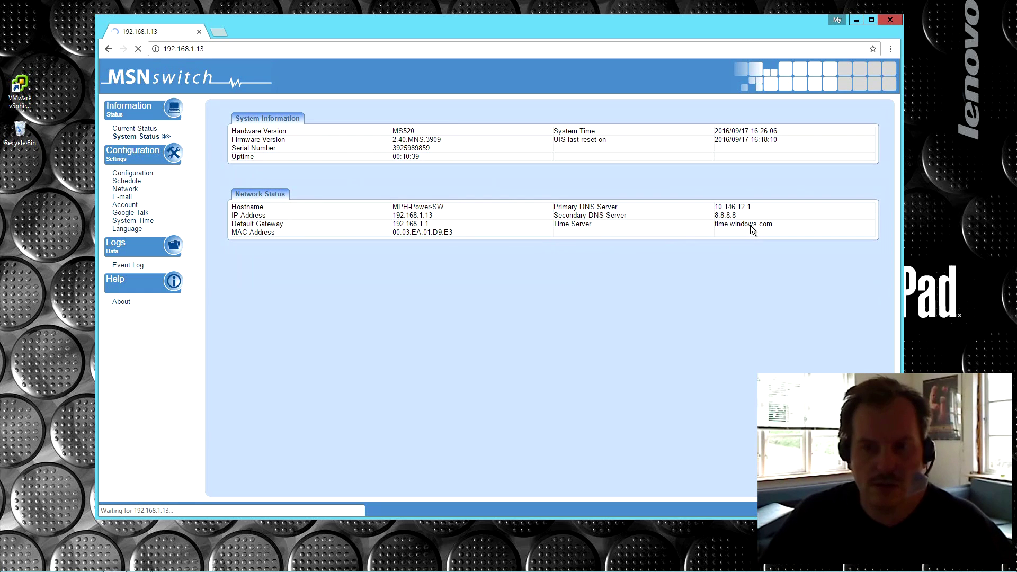
left_click(126, 174)
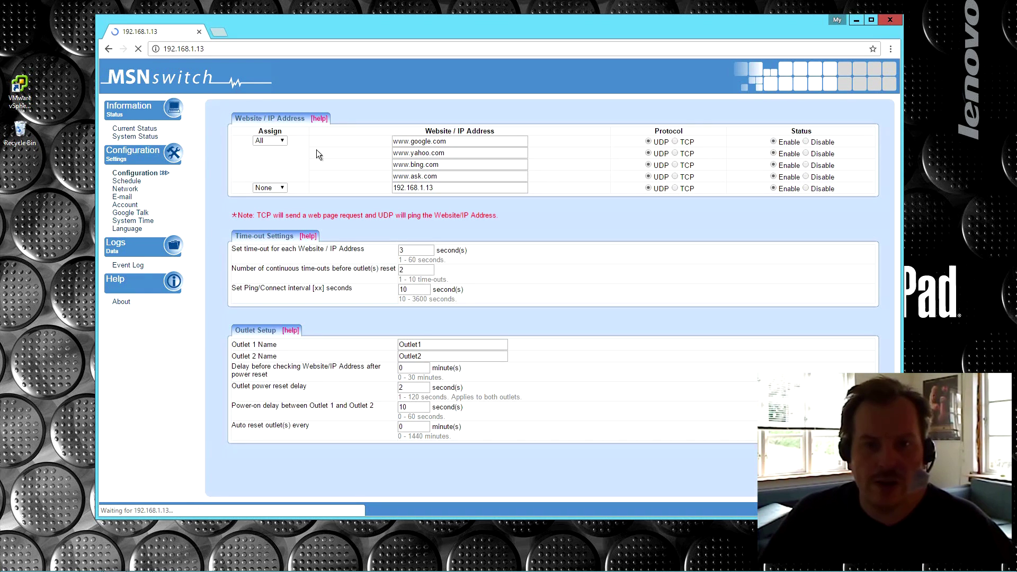
left_click_drag(457, 141, 379, 154)
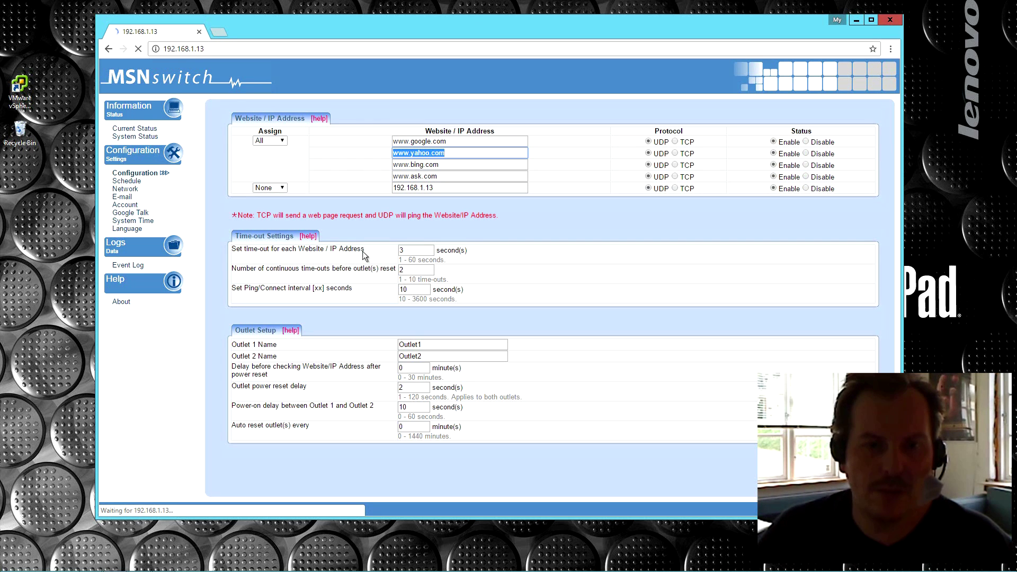
double_click(407, 251)
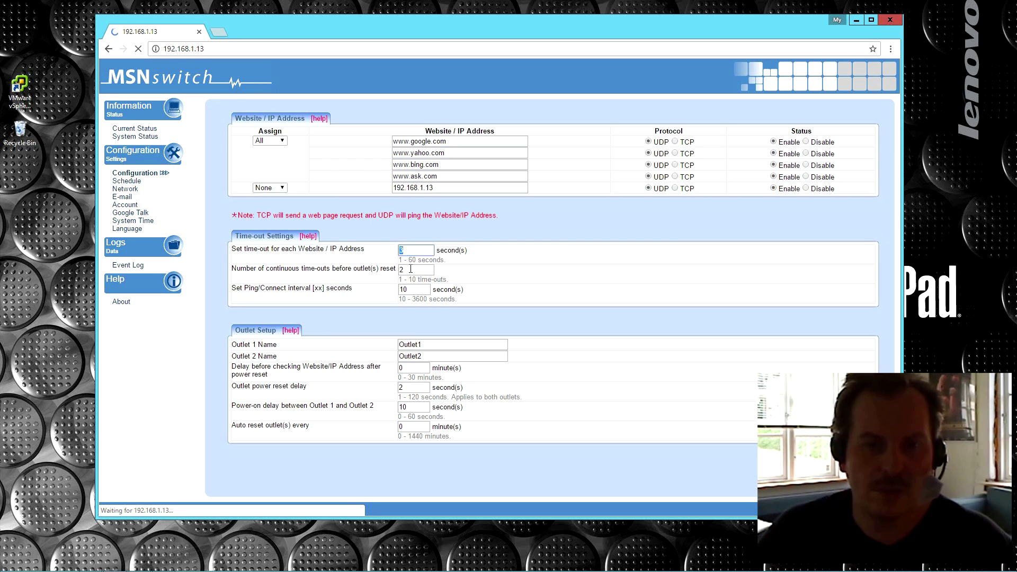
double_click(407, 272)
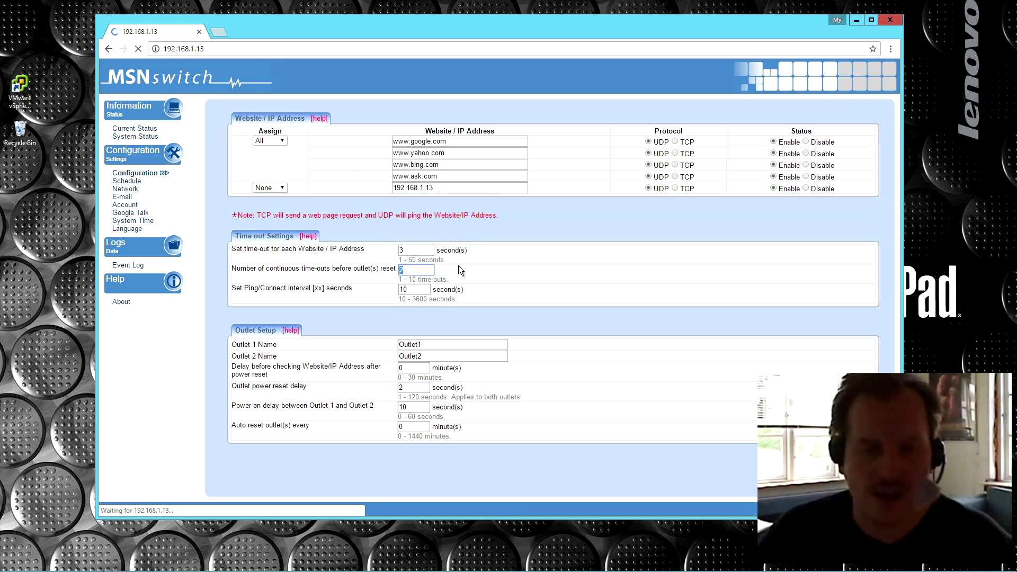
Step: Review the outlet names, 0-minute auto reset and 2-second reset delay, then open Schedule
double_click(421, 345)
double_click(416, 356)
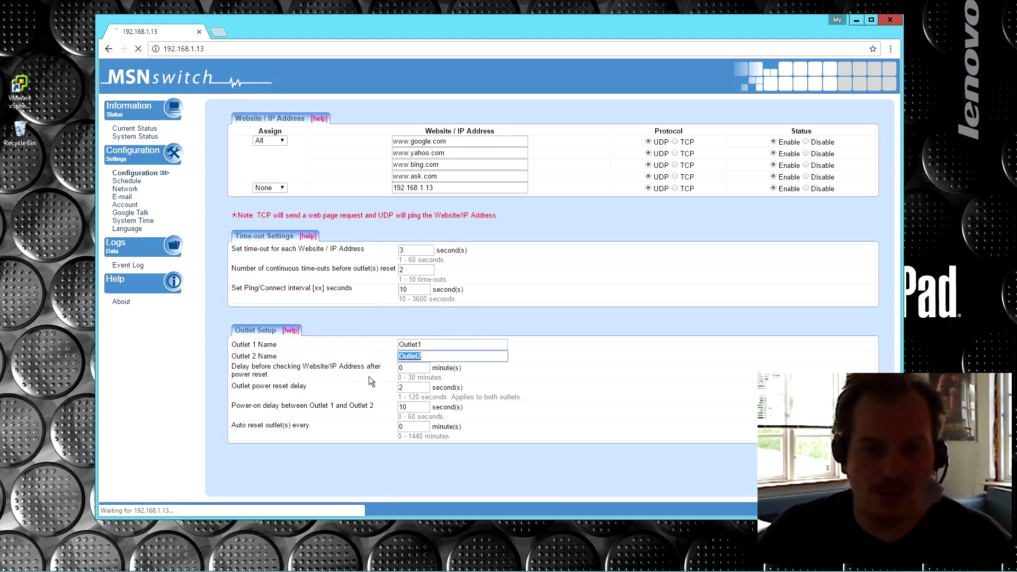
double_click(400, 427)
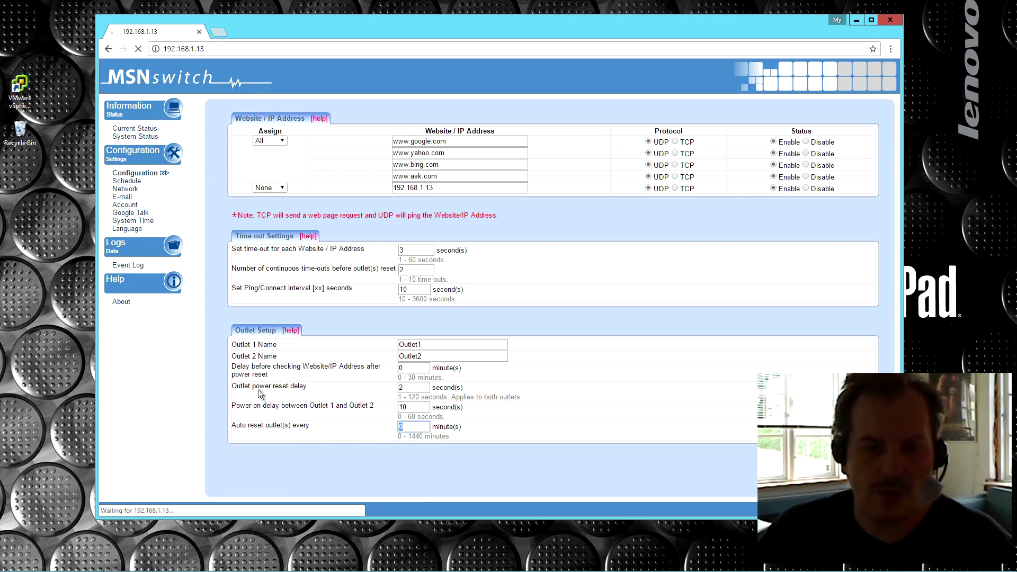
left_click(408, 387)
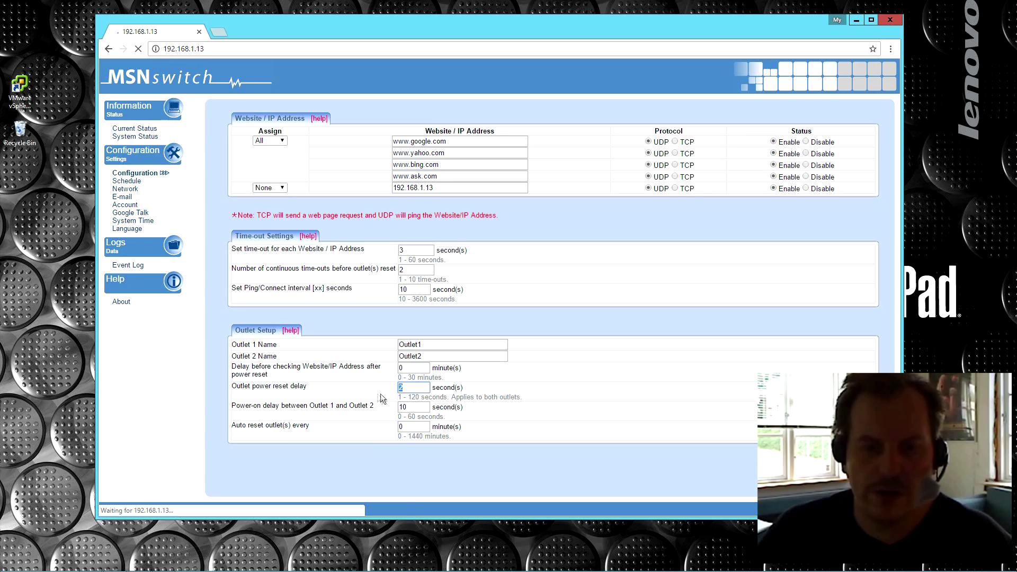
left_click(351, 392)
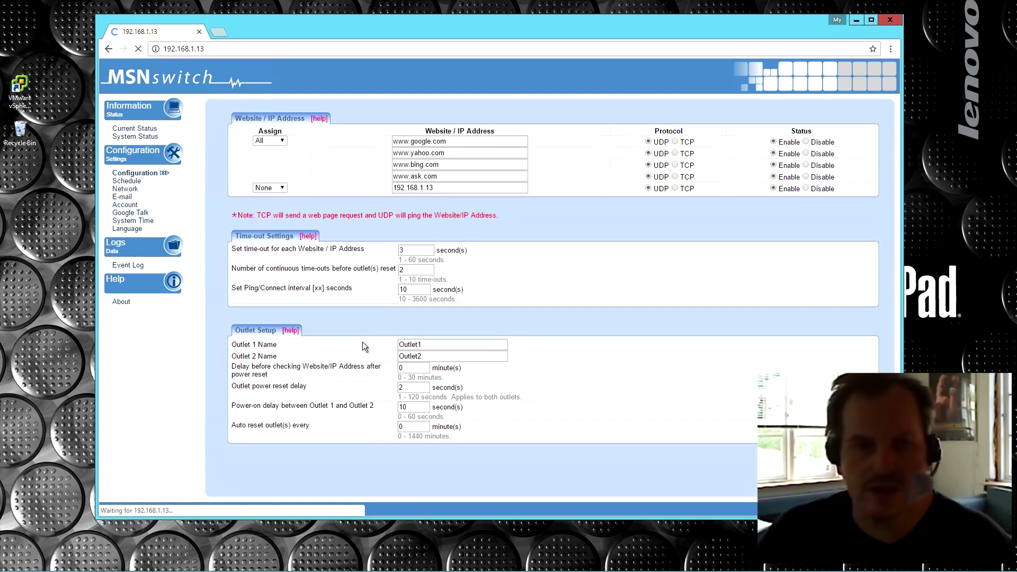
left_click(126, 182)
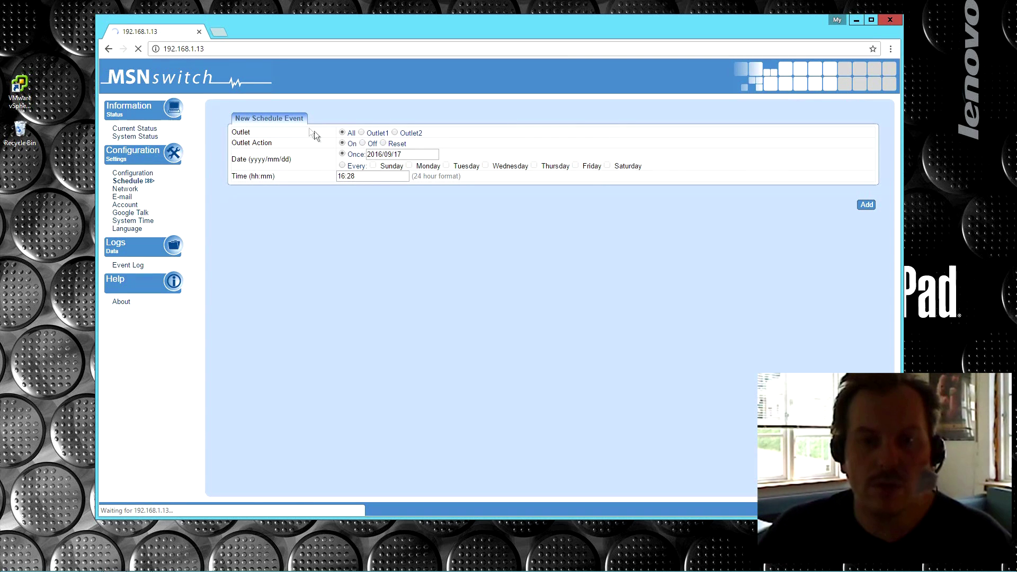
Step: Set the new schedule event to Outlet2, Reset action, Once on 2016/09/17
left_click(342, 165)
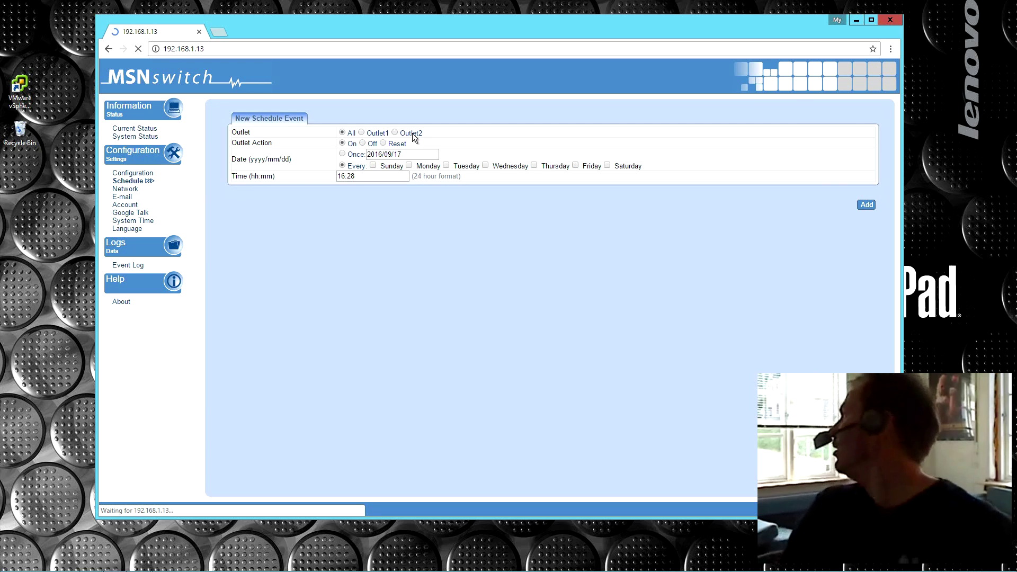
left_click(395, 133)
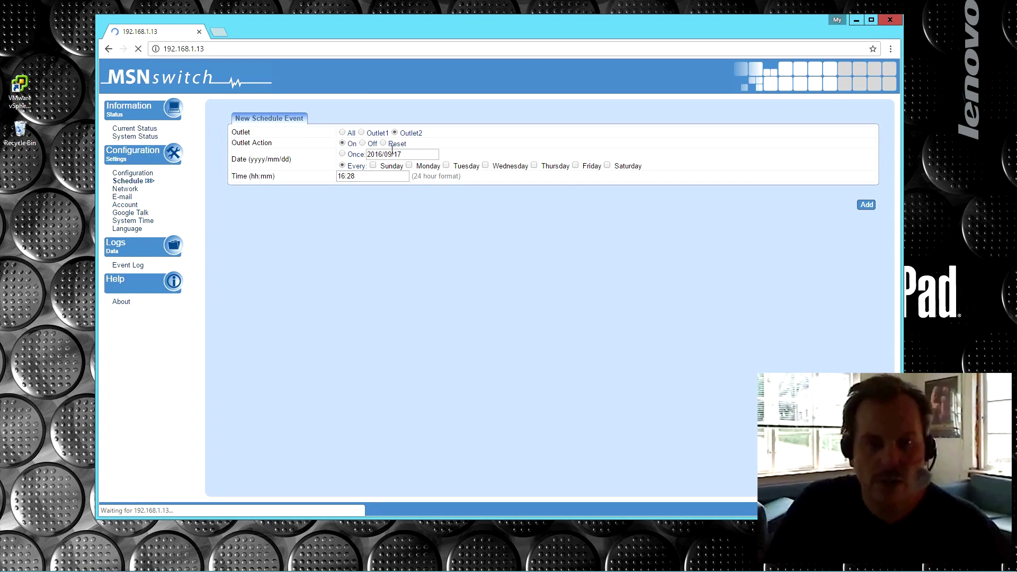
left_click(383, 144)
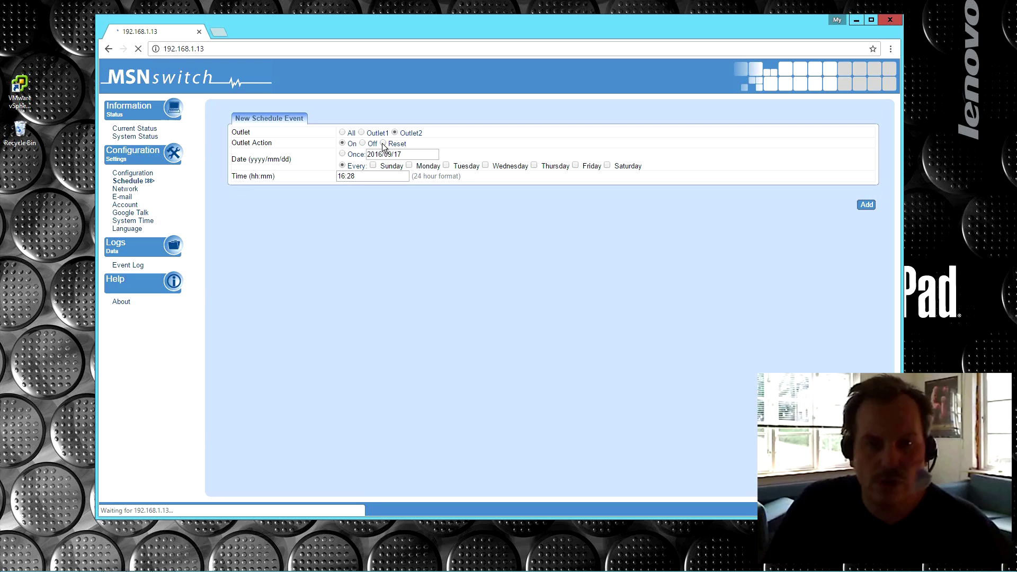
left_click(342, 154)
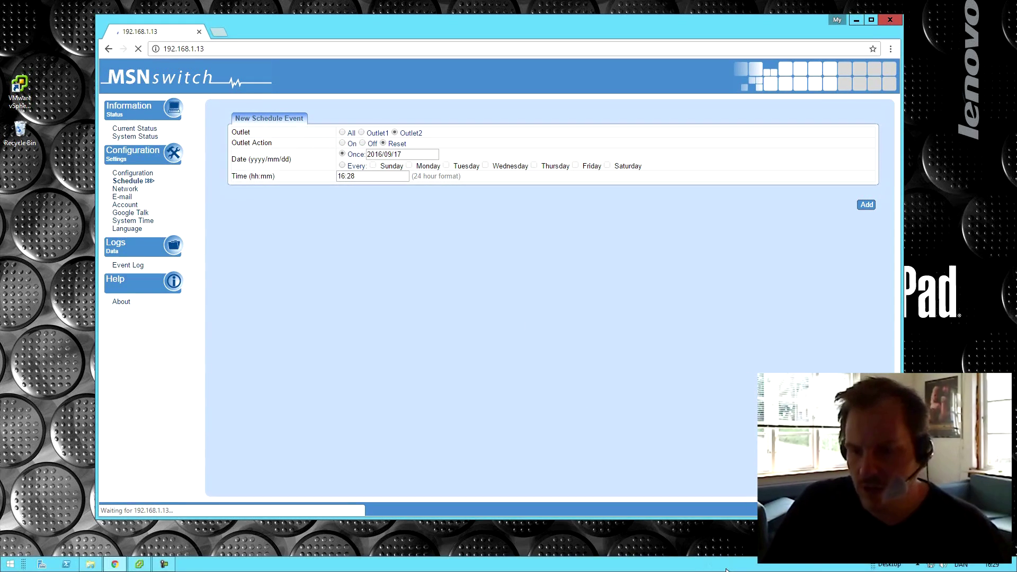
Step: Set the time to 16:30, add the event, then delete it again
double_click(350, 175)
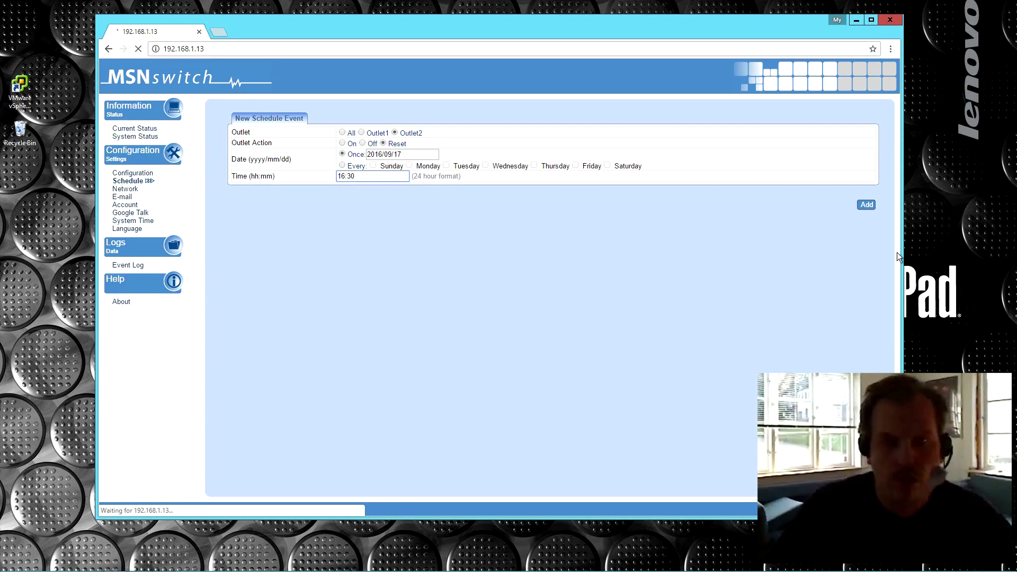
left_click(870, 208)
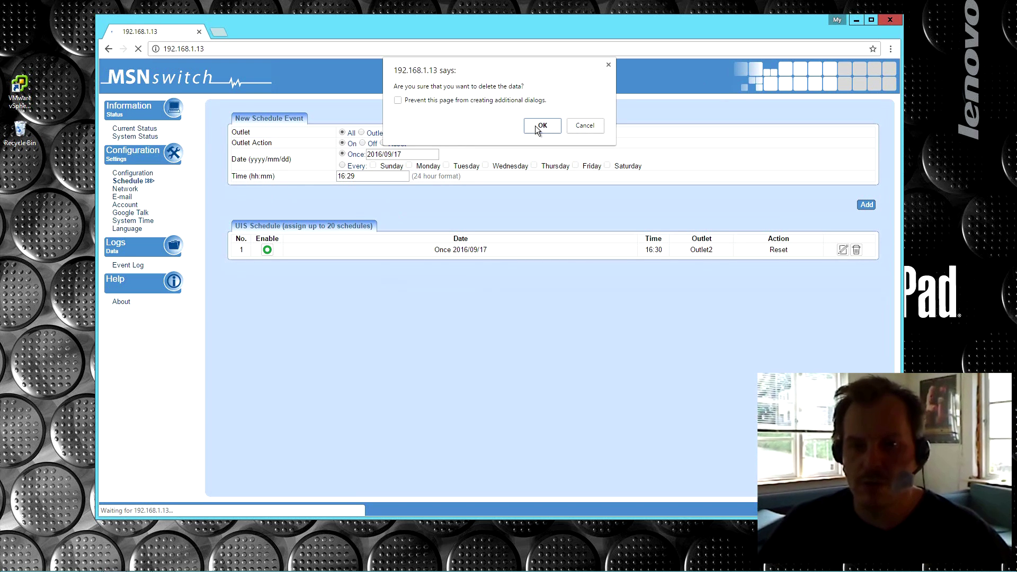
left_click(537, 126)
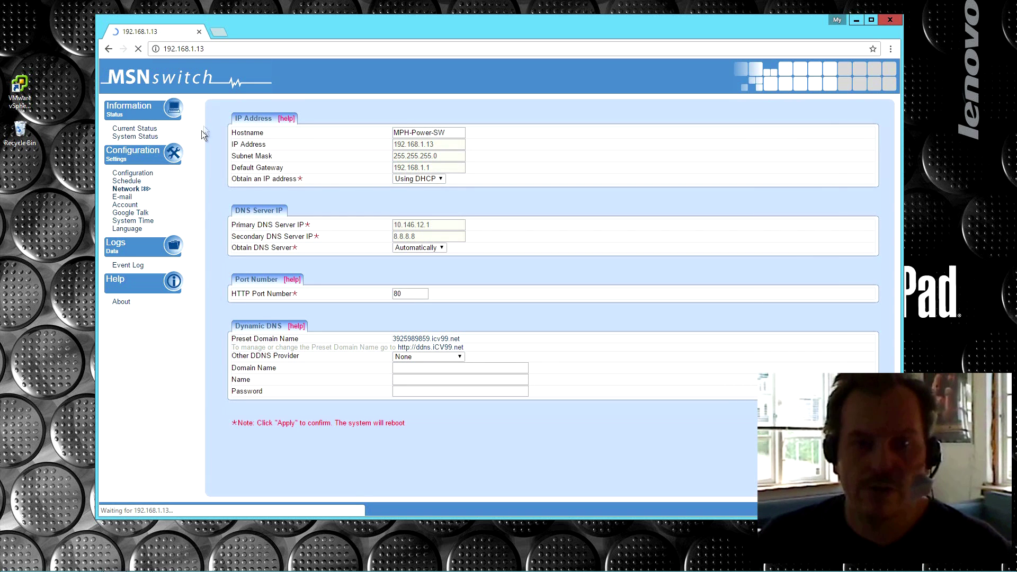
Step: Leave hostname MPH-Power-SW, DHCP and HTTP port 80 unchanged, then go to E-mail settings
left_click_drag(456, 133, 377, 139)
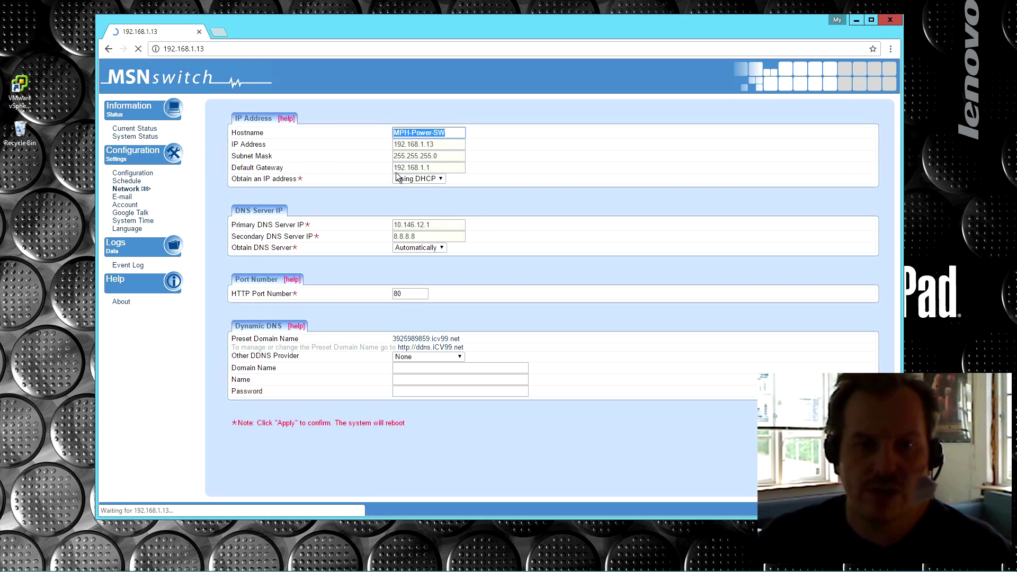
left_click(441, 168)
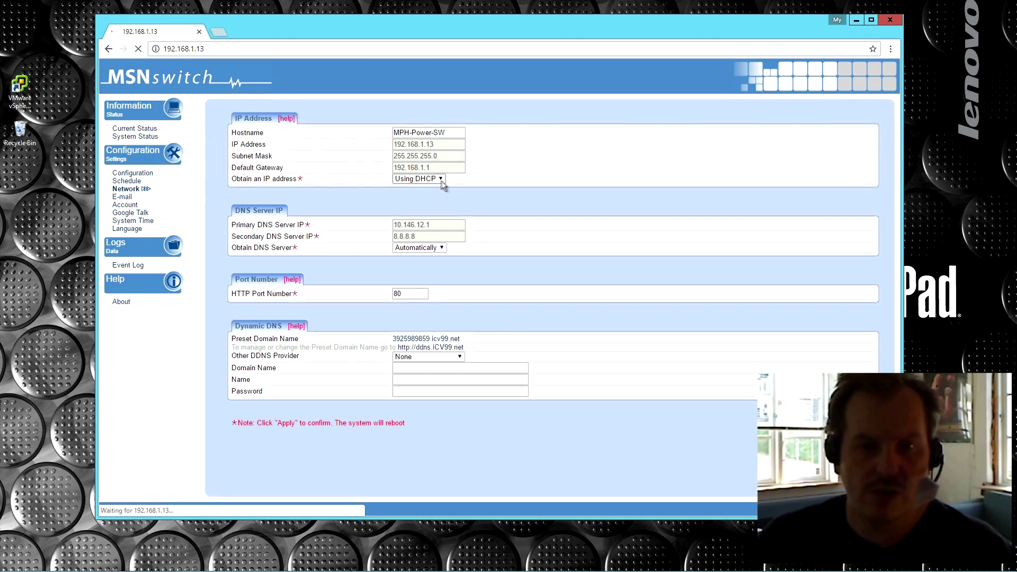
left_click(440, 179)
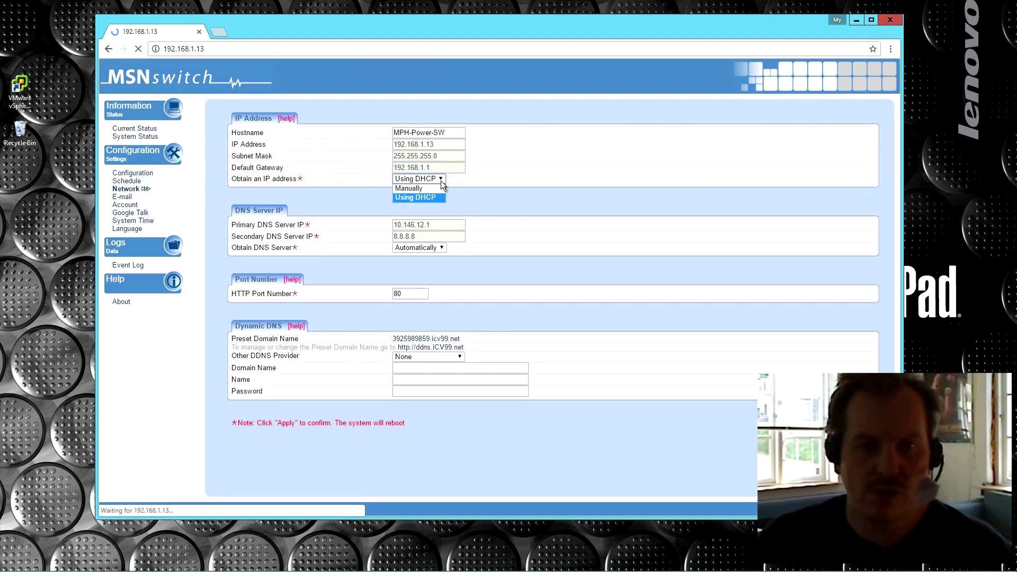
left_click(485, 181)
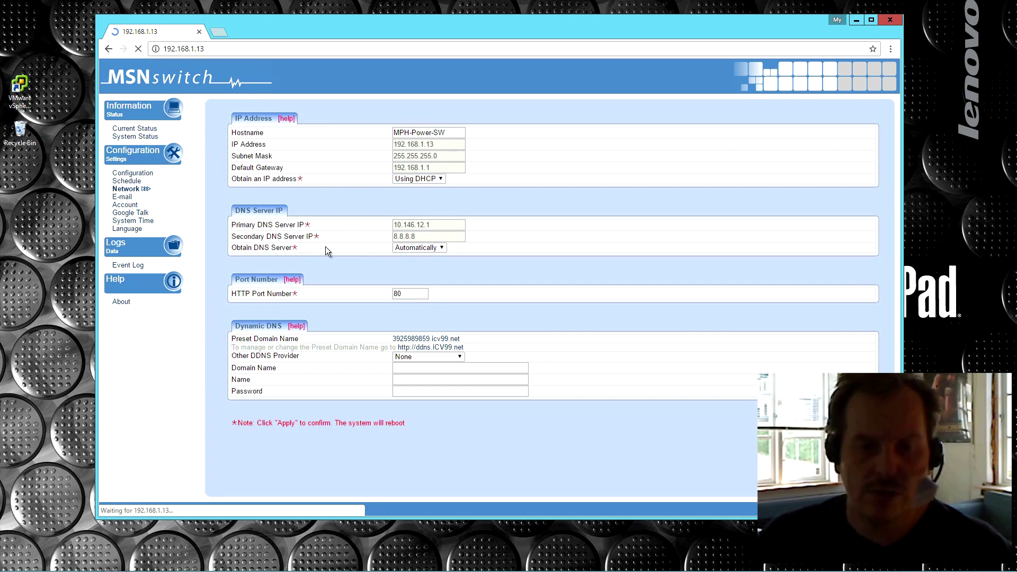
double_click(398, 293)
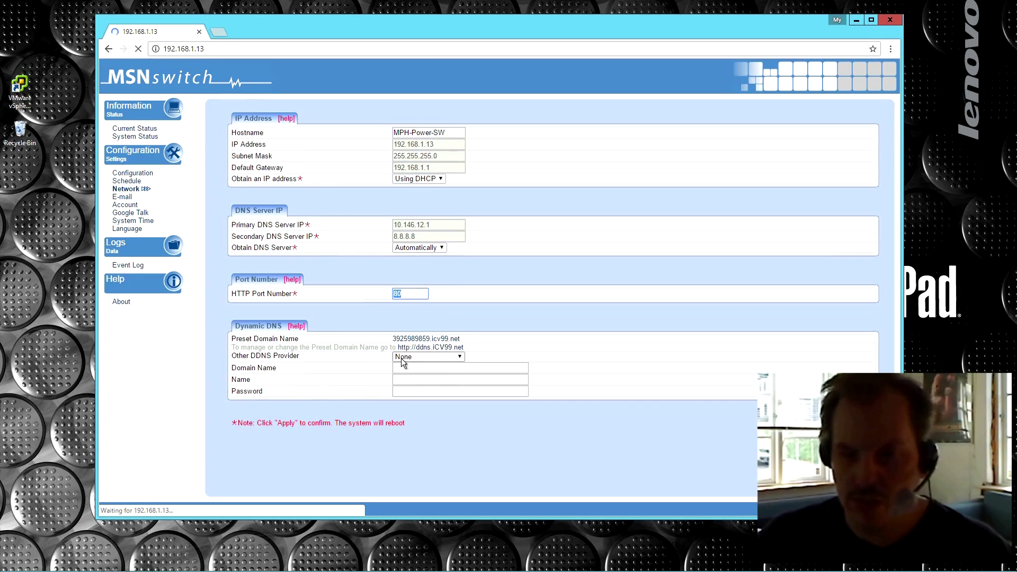
left_click(123, 196)
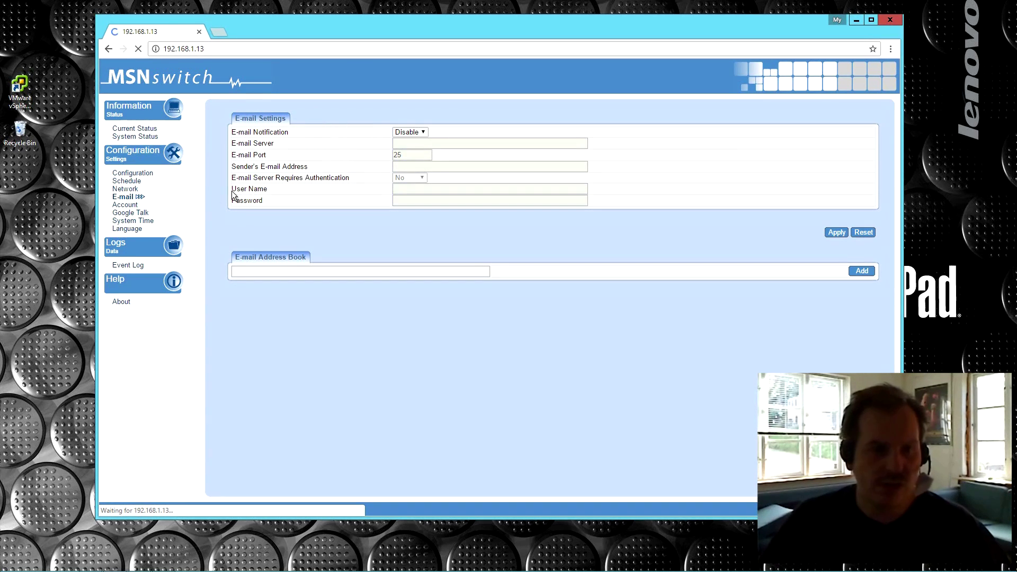
Step: Open Account Settings and list the None/Viewer permission options for the second account
left_click(126, 205)
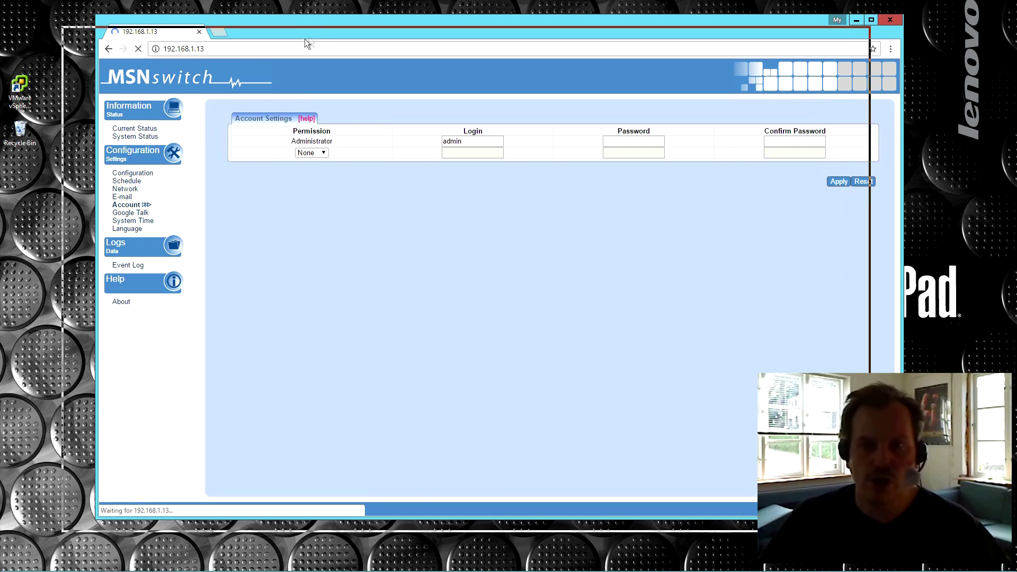
left_click_drag(355, 20, 398, 32)
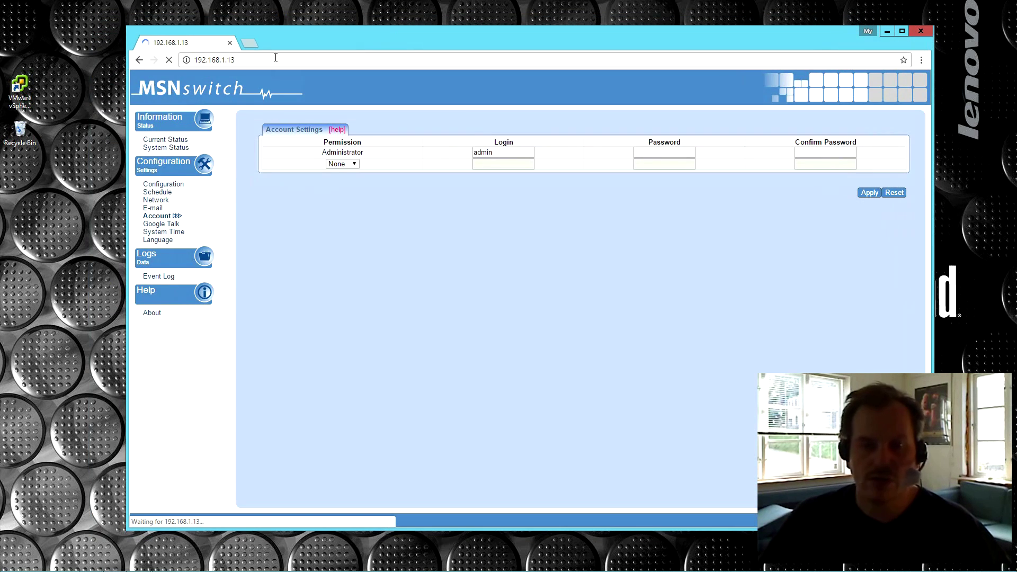
left_click_drag(495, 152, 445, 155)
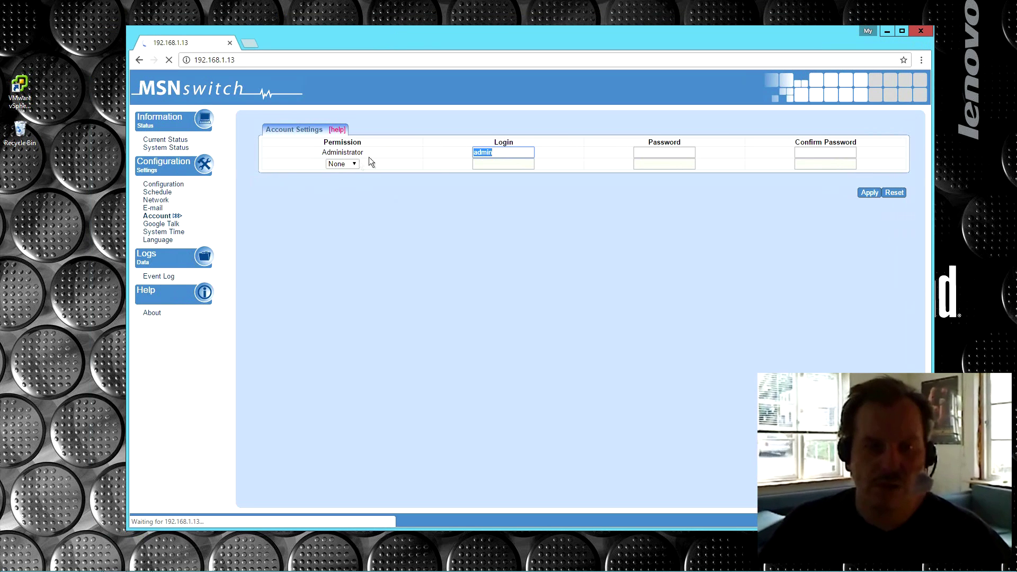
left_click(342, 164)
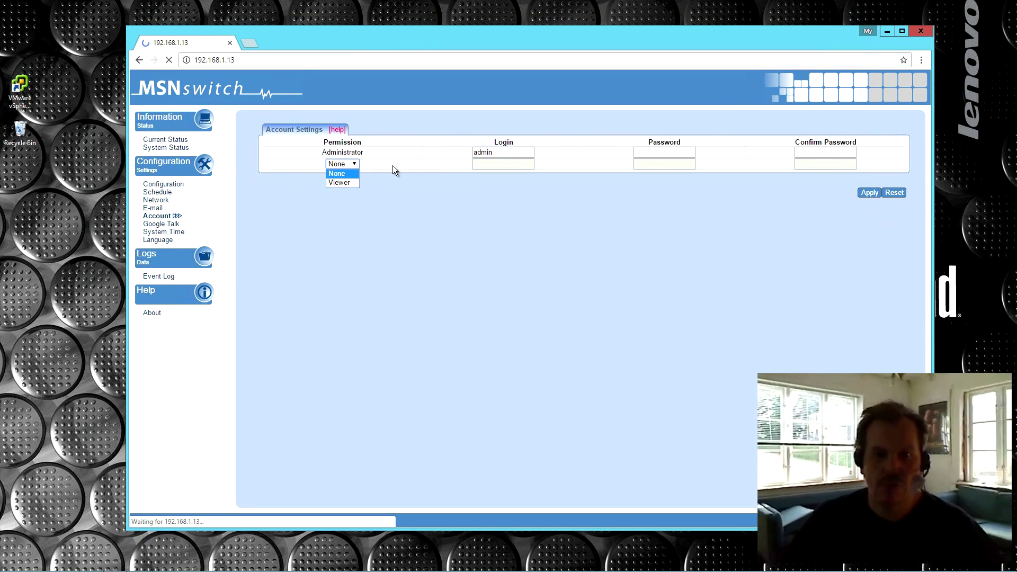
Step: Close the Permission list, keeping the second account at None
left_click(404, 228)
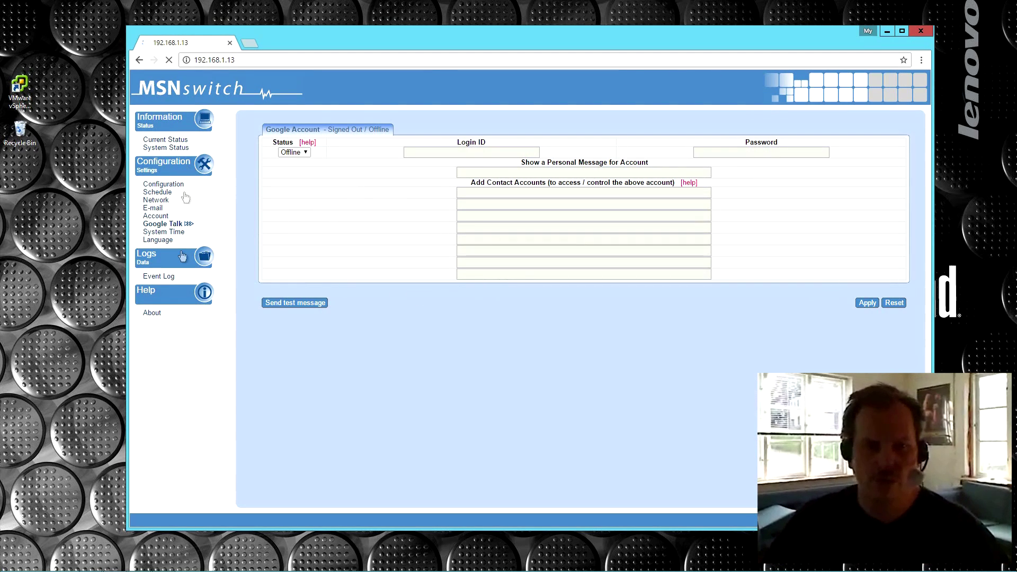
Step: Apply the (GMT+1:00) Amsterdam, Belgrade, Brussels, Sarajevo time zone, then go to Language
left_click(160, 233)
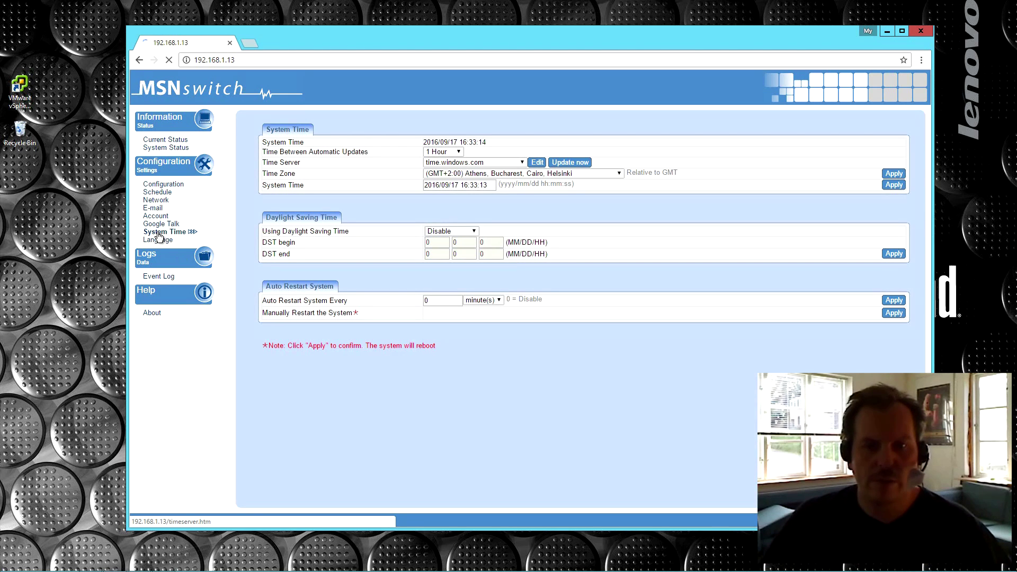
left_click(619, 174)
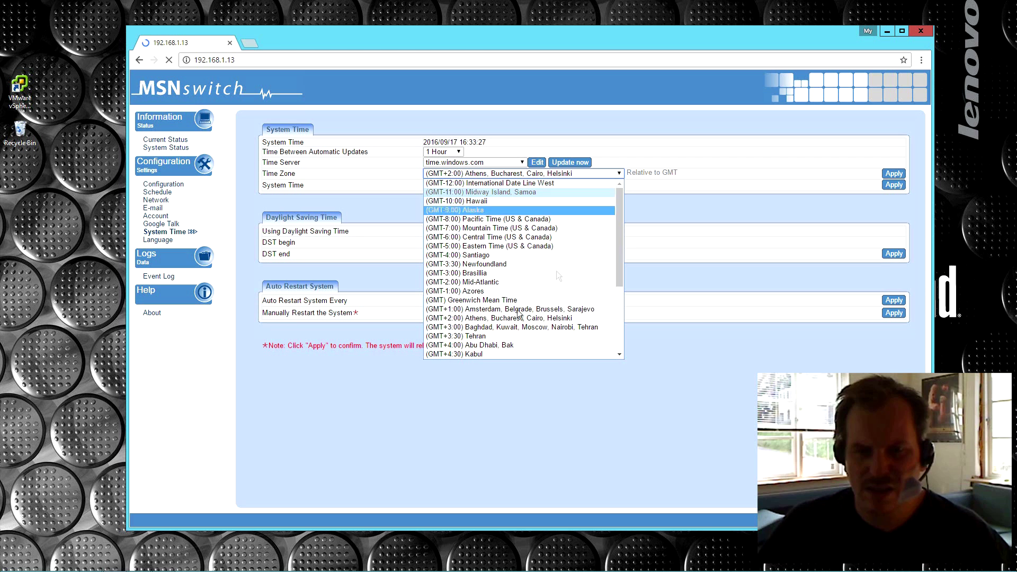
left_click(491, 310)
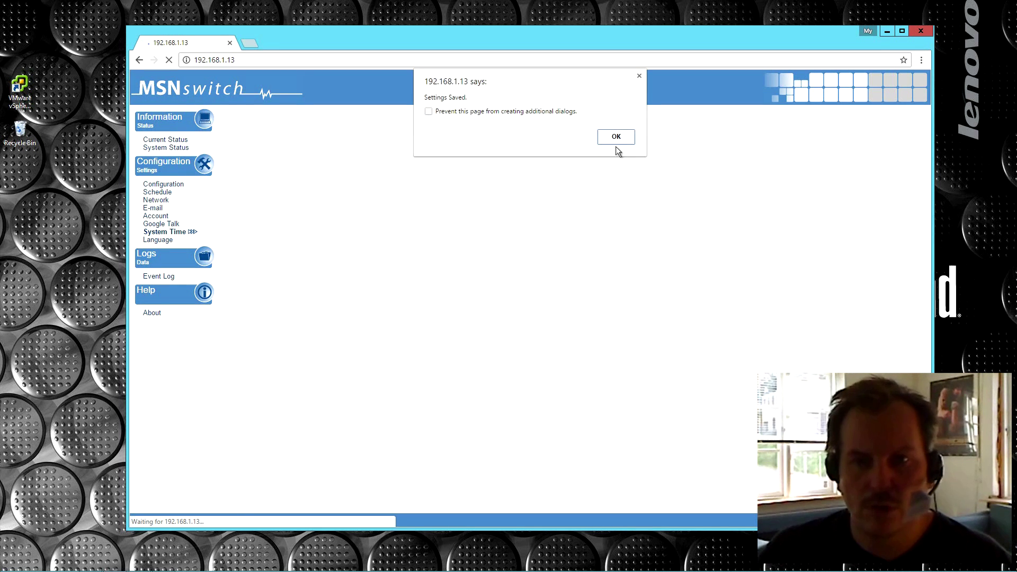
left_click(616, 148)
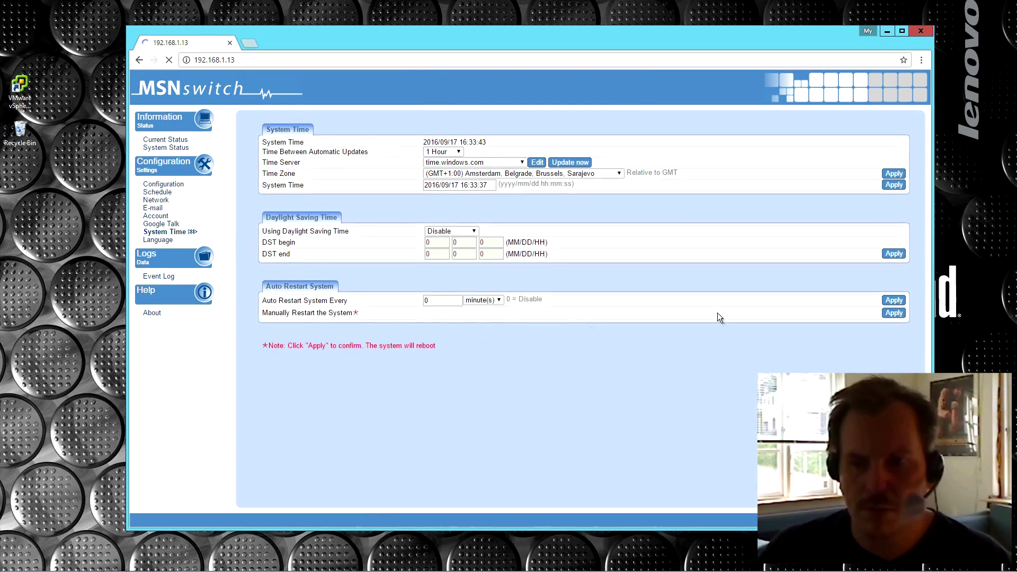
left_click(158, 241)
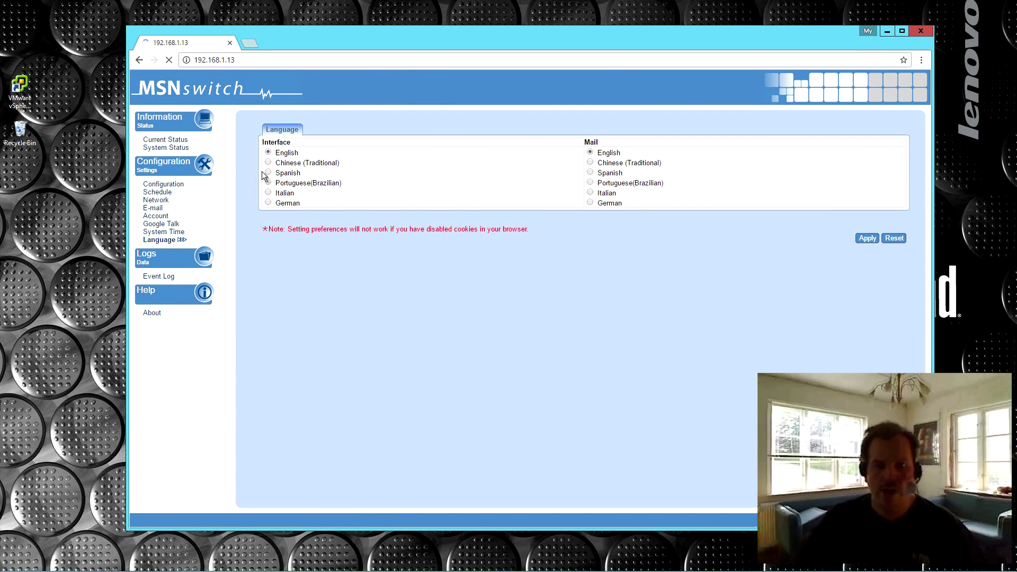
Step: Turn Outlet1 off from Current Status and check the Event Log's new 'Outlet1 Manual Off' entry
left_click(159, 275)
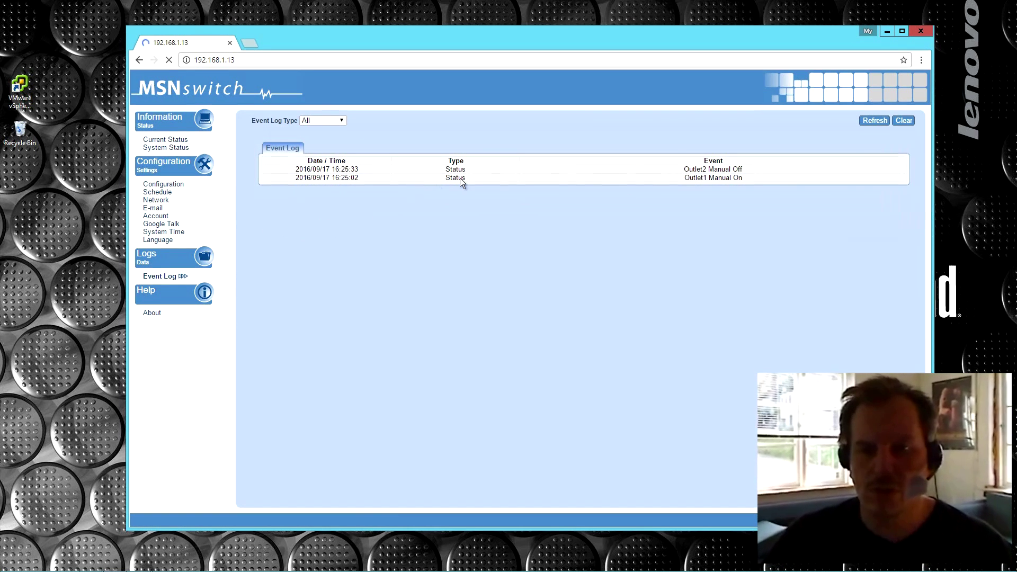
left_click(157, 141)
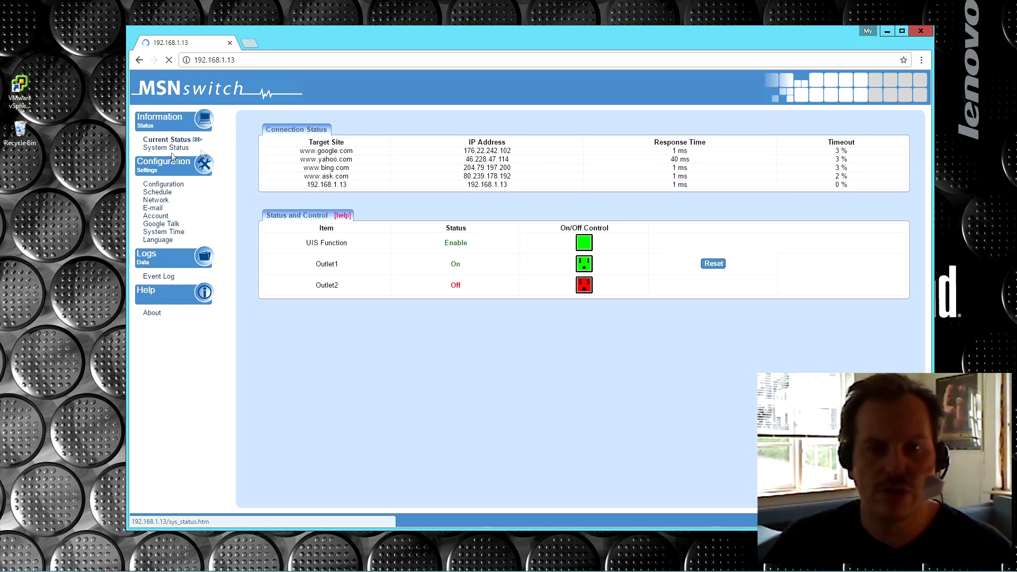
left_click(583, 268)
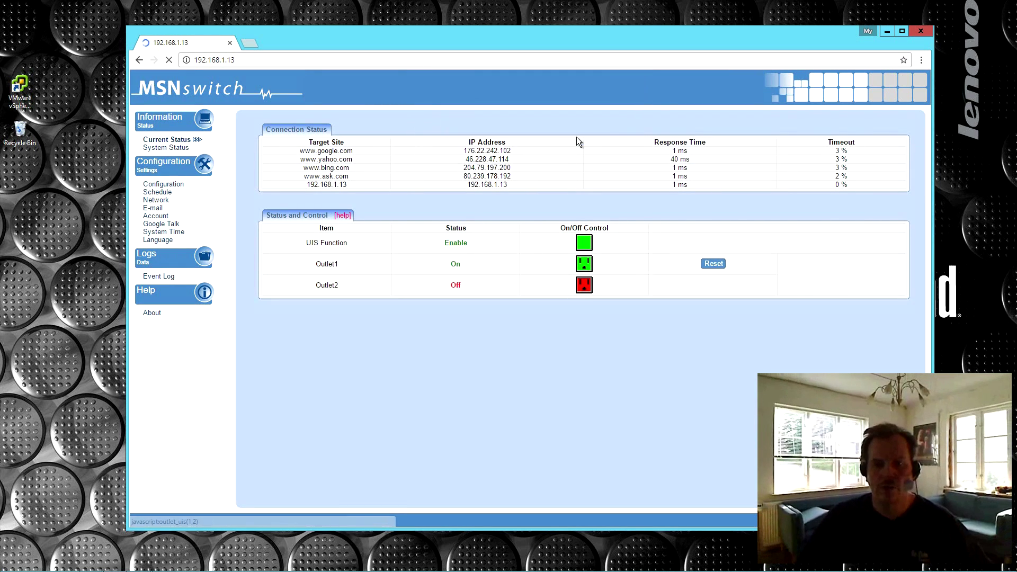
left_click(156, 279)
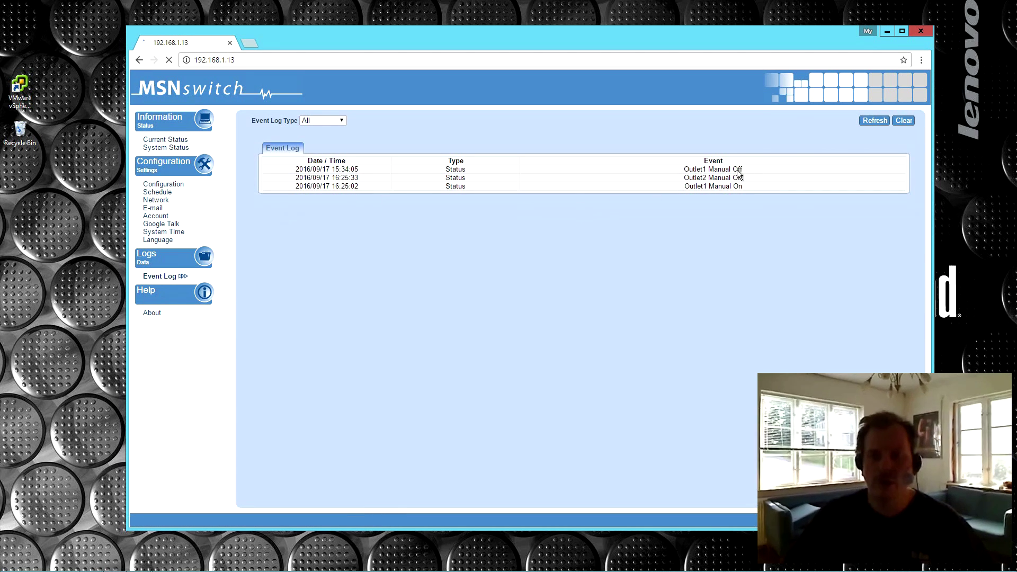
left_click(146, 313)
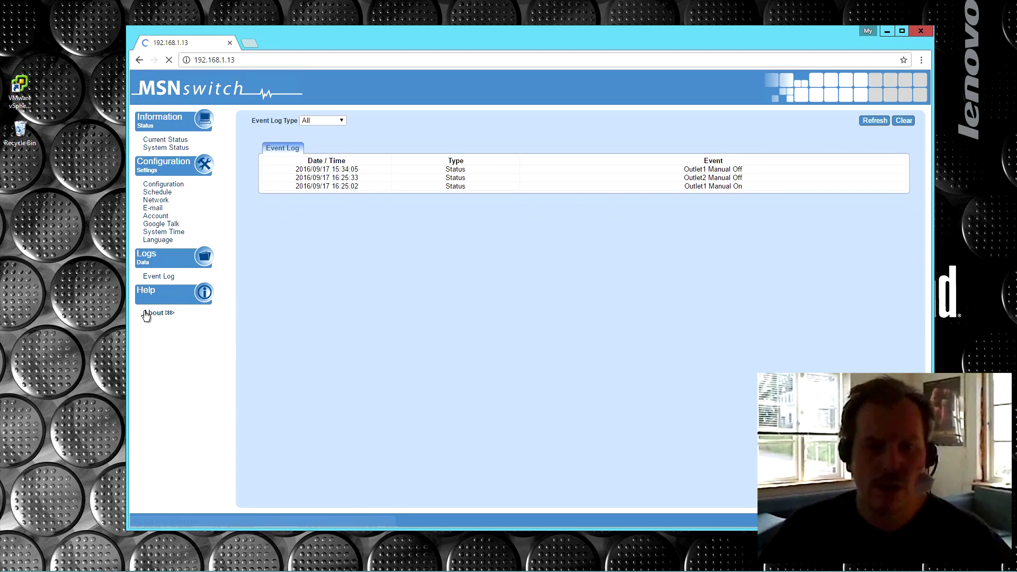